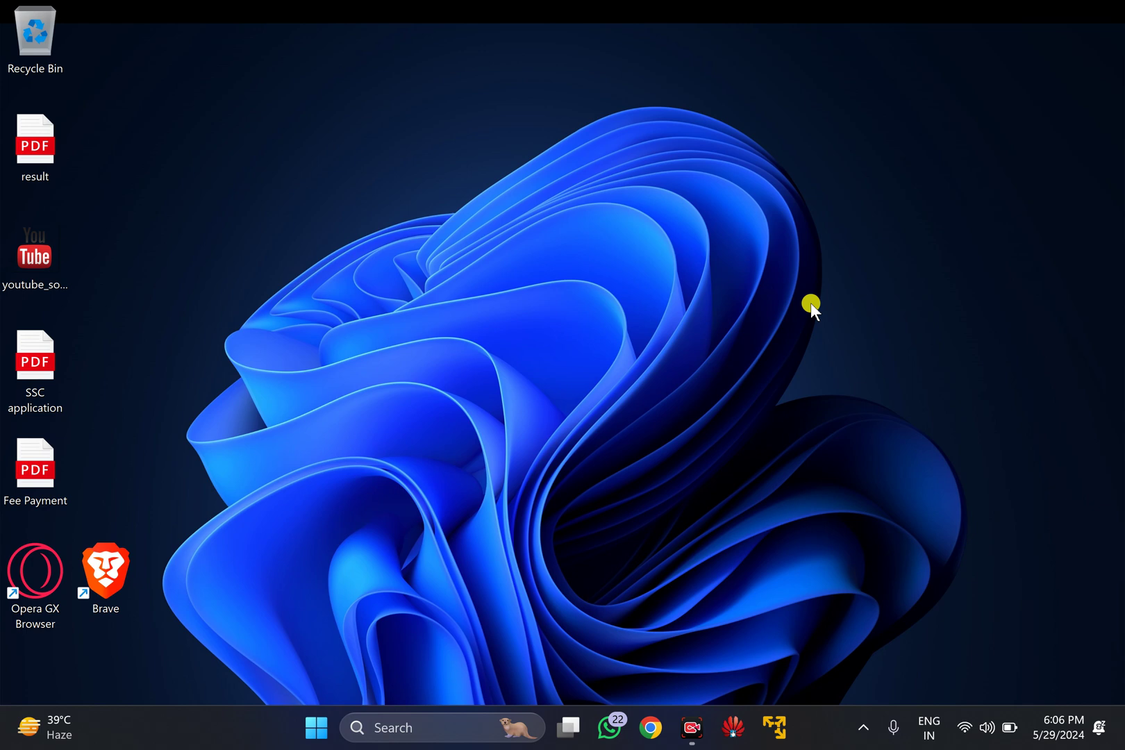
Step: Launch Brave from its desktop shortcut to reach the New Tab page
double_click(115, 566)
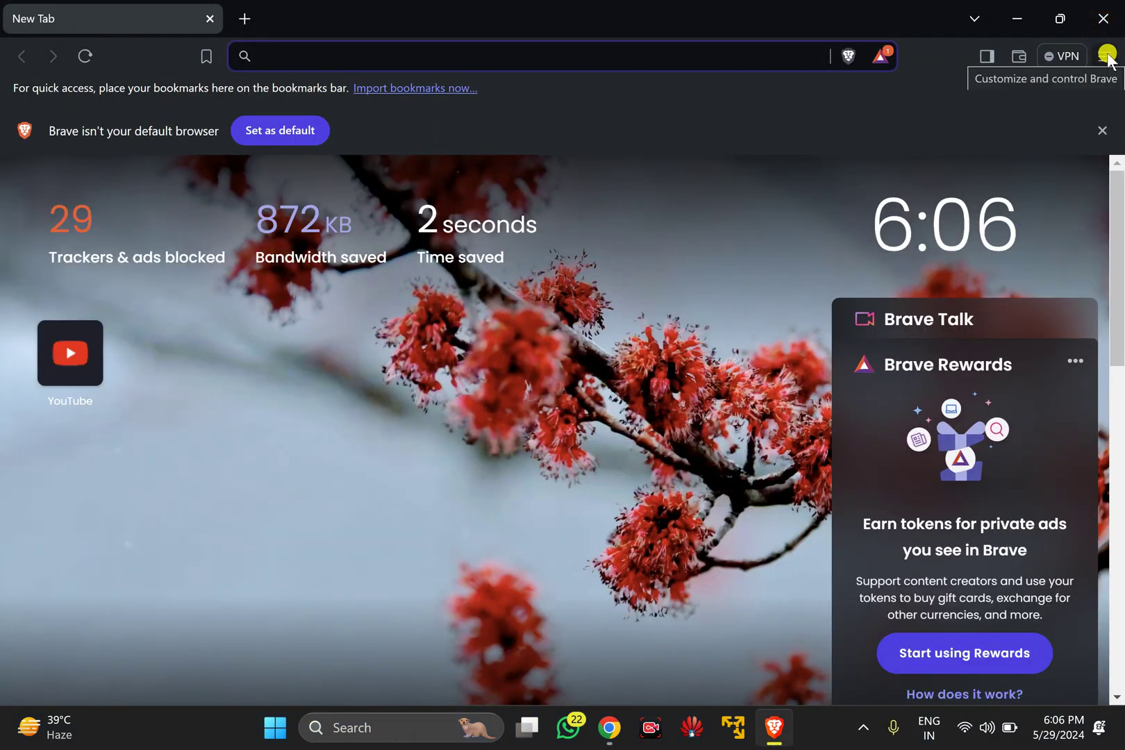
Step: In Shields settings, set the default trackers & ads blocking level to Standard
click(1105, 57)
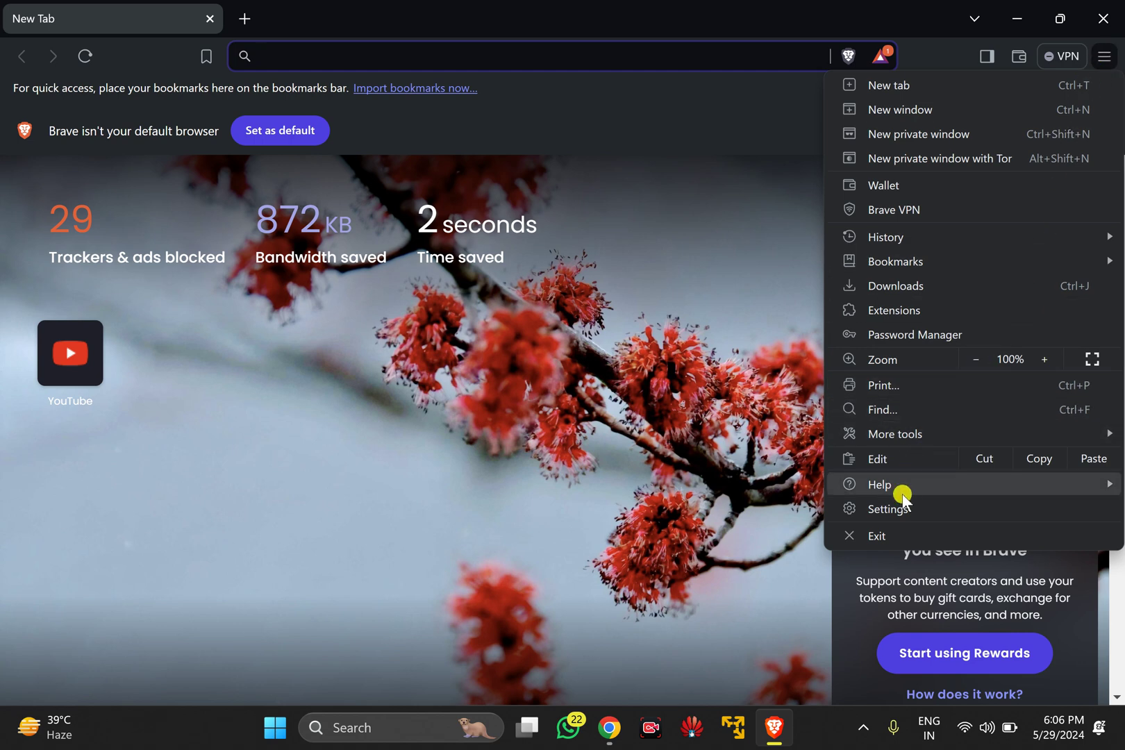
click(954, 509)
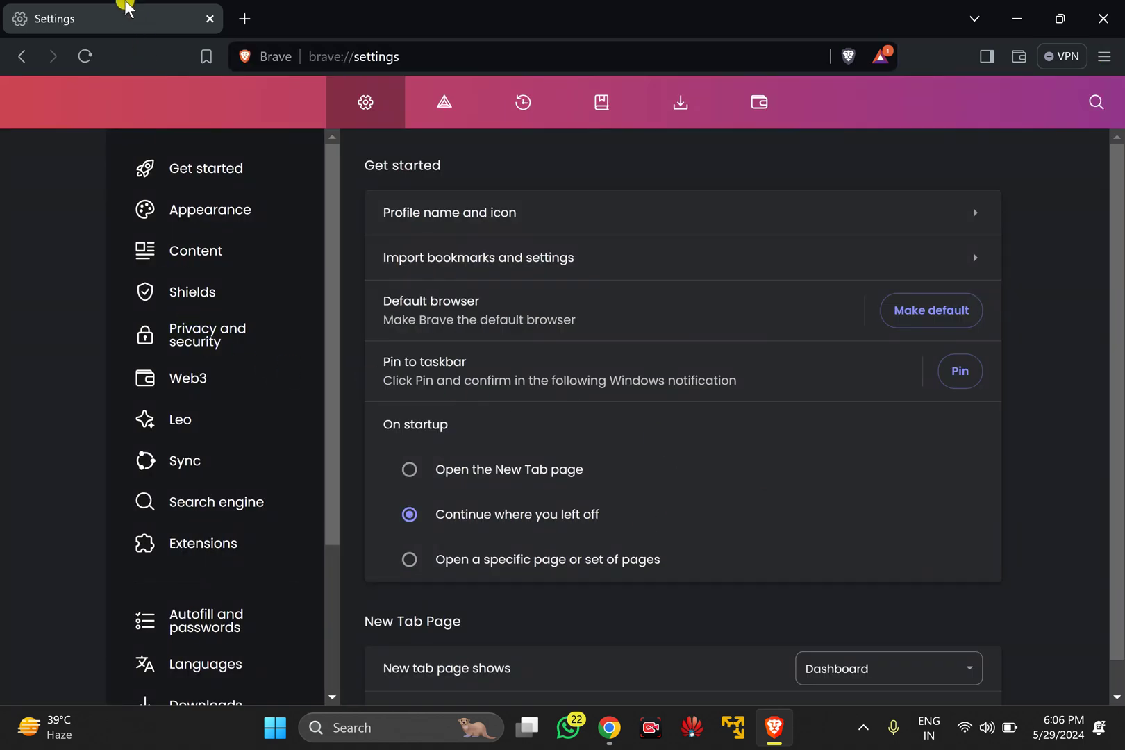
click(194, 297)
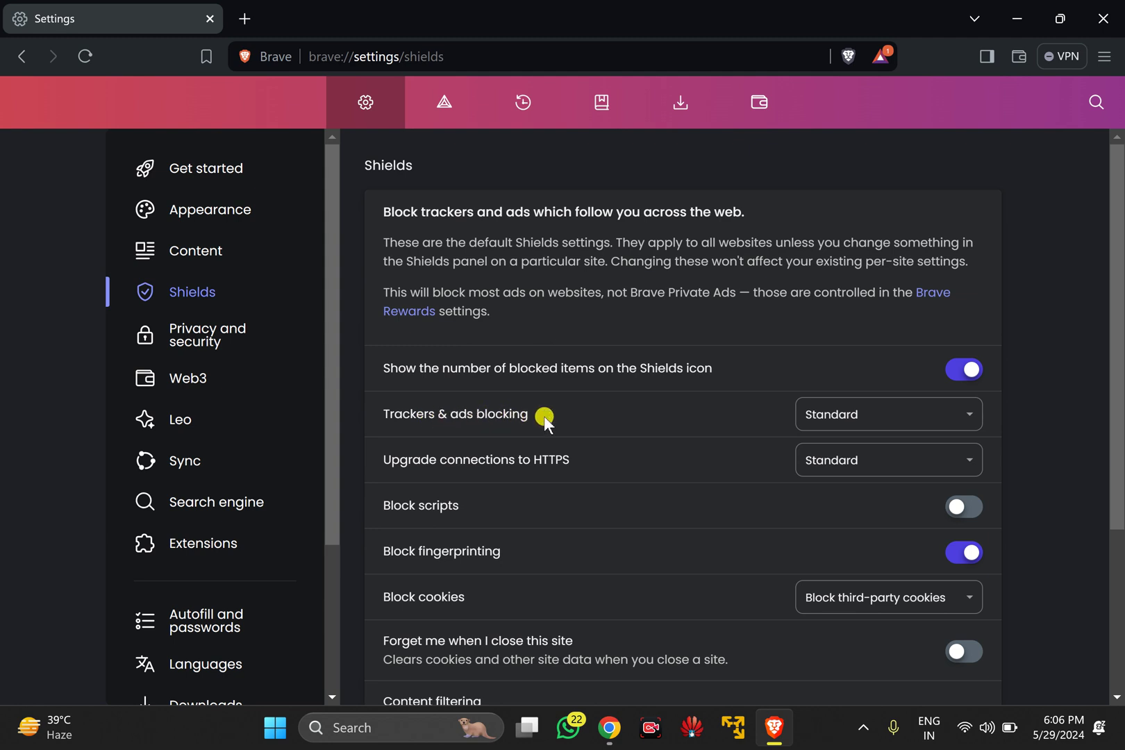
click(842, 417)
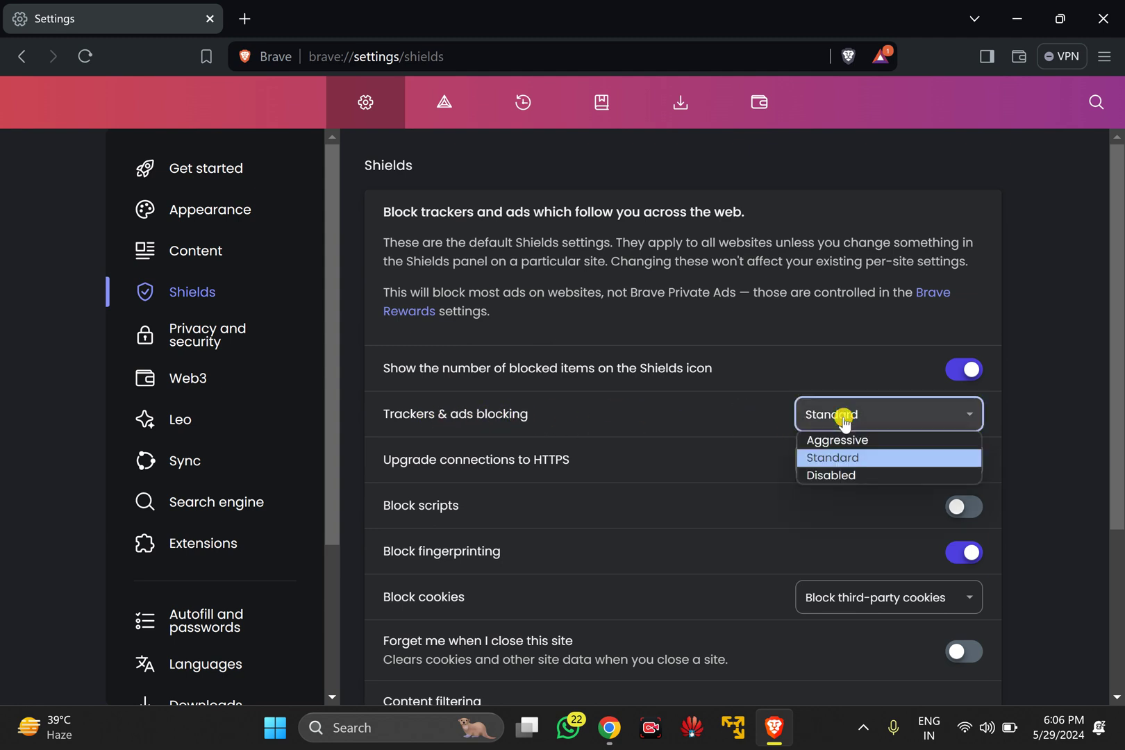
click(849, 461)
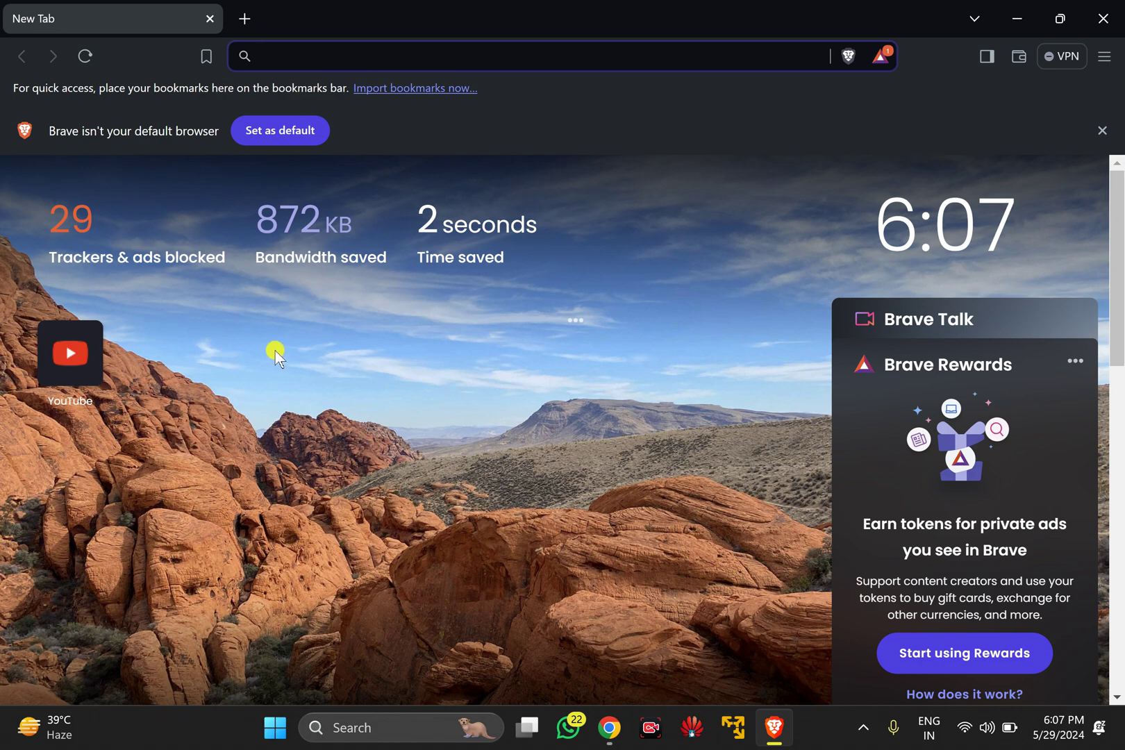
click(1105, 61)
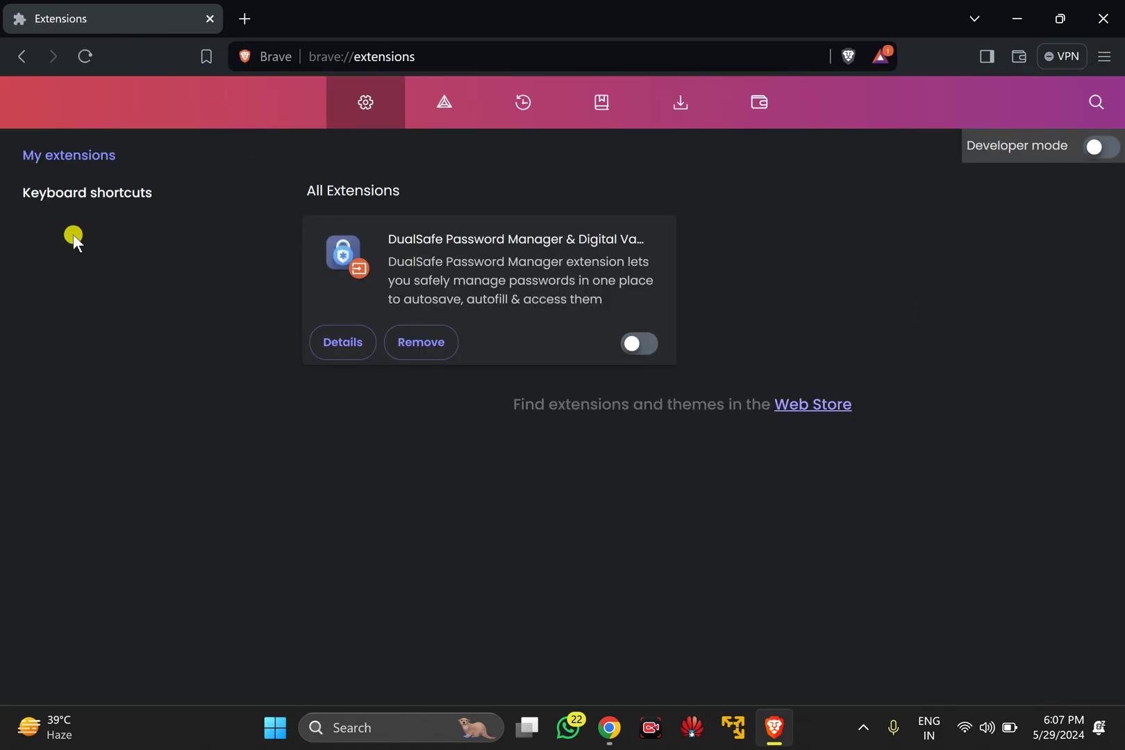
Step: Open the Chrome Web Store in a new tab from the Extensions page link
click(810, 406)
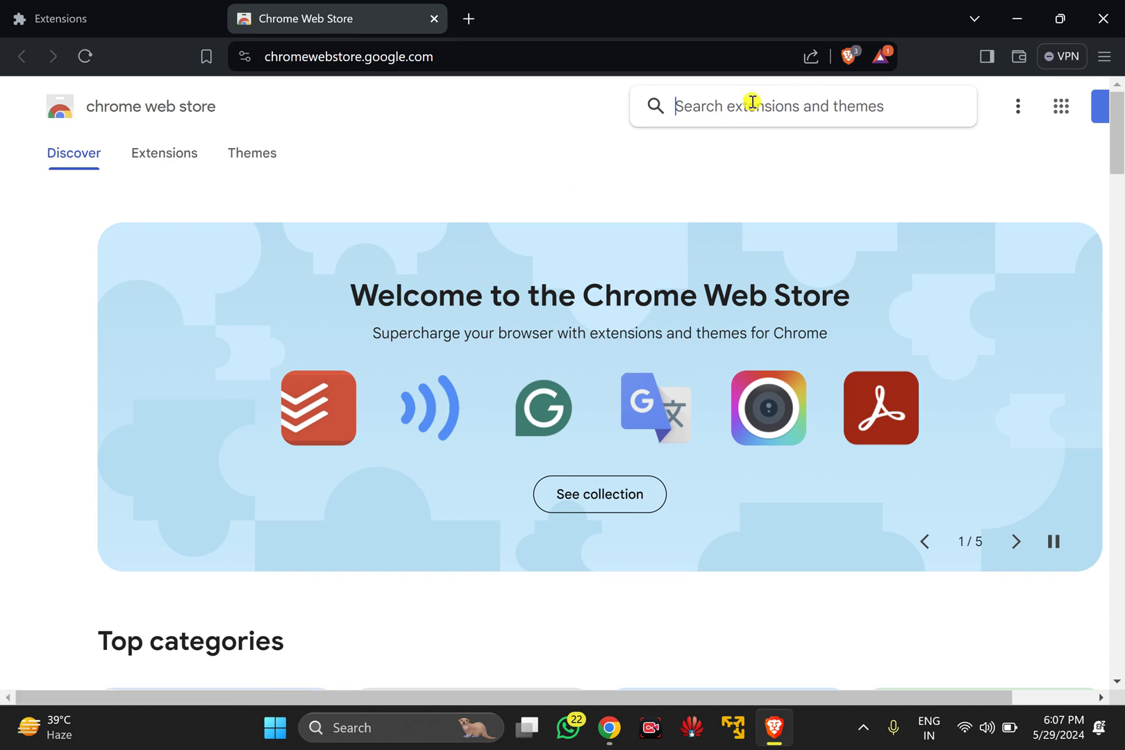
Step: Search the store for 'adgu' and open the AdGuard AdBlocker listing
text(adg)
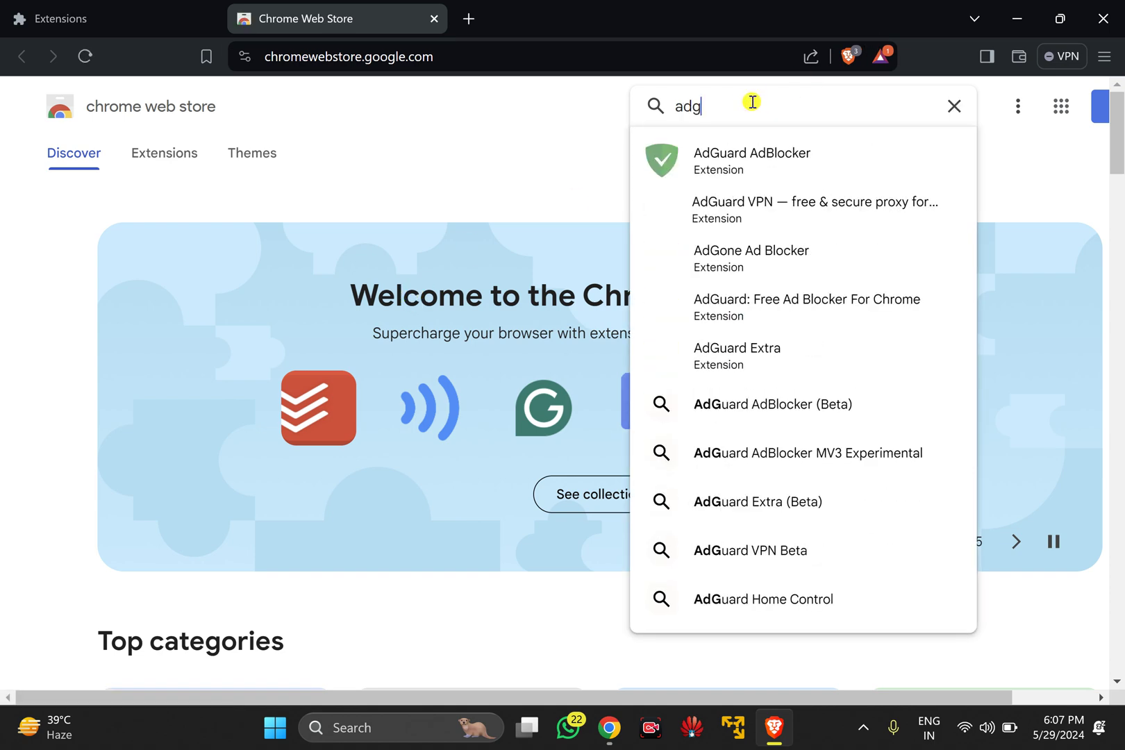
text(i)
key(BackSpace)
text(u)
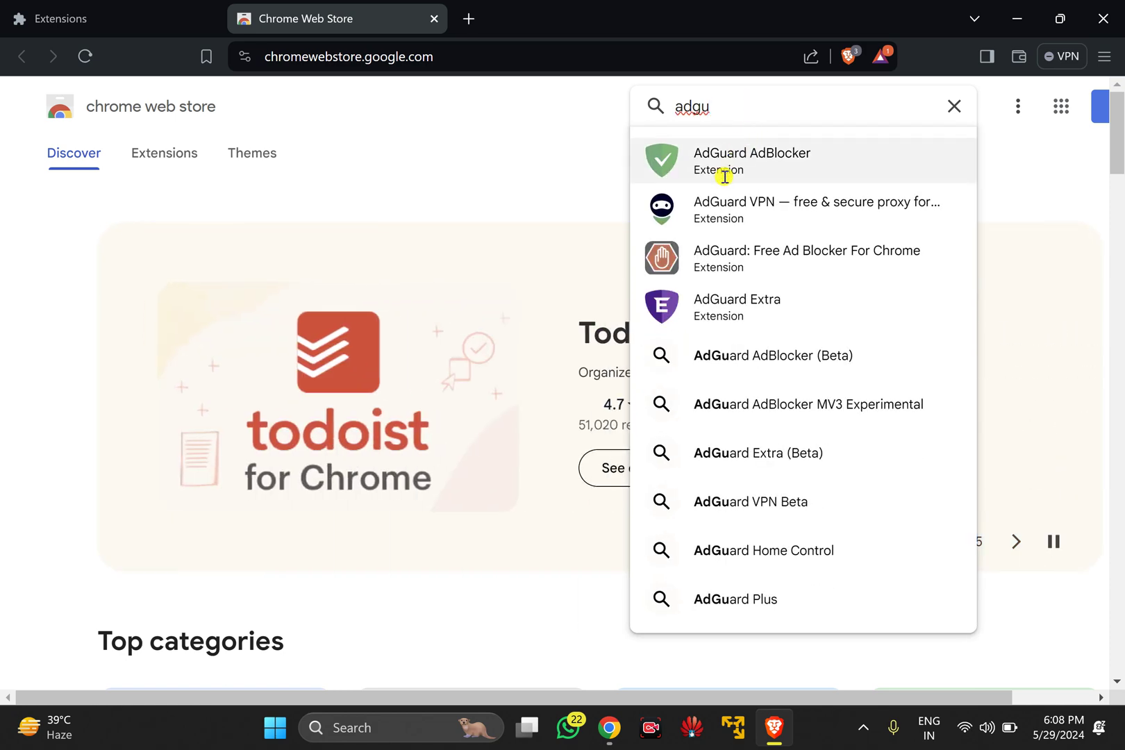
click(766, 160)
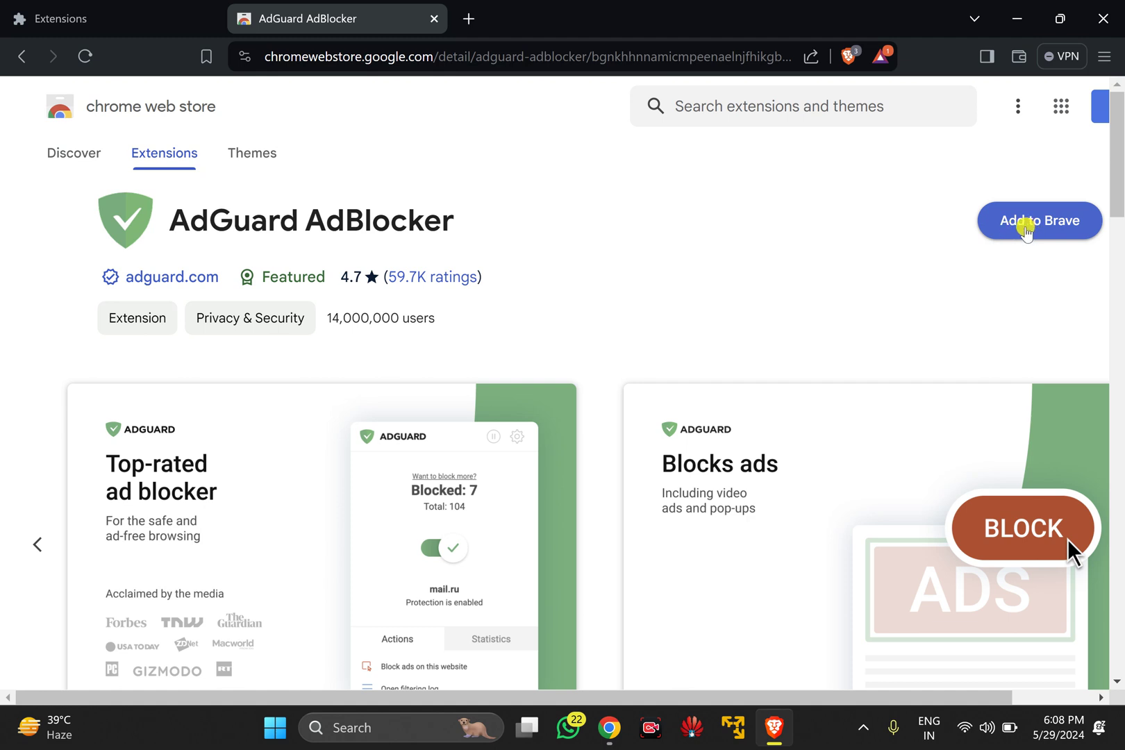
Step: Add AdGuard AdBlocker to Brave and close its thank-you page
click(1030, 233)
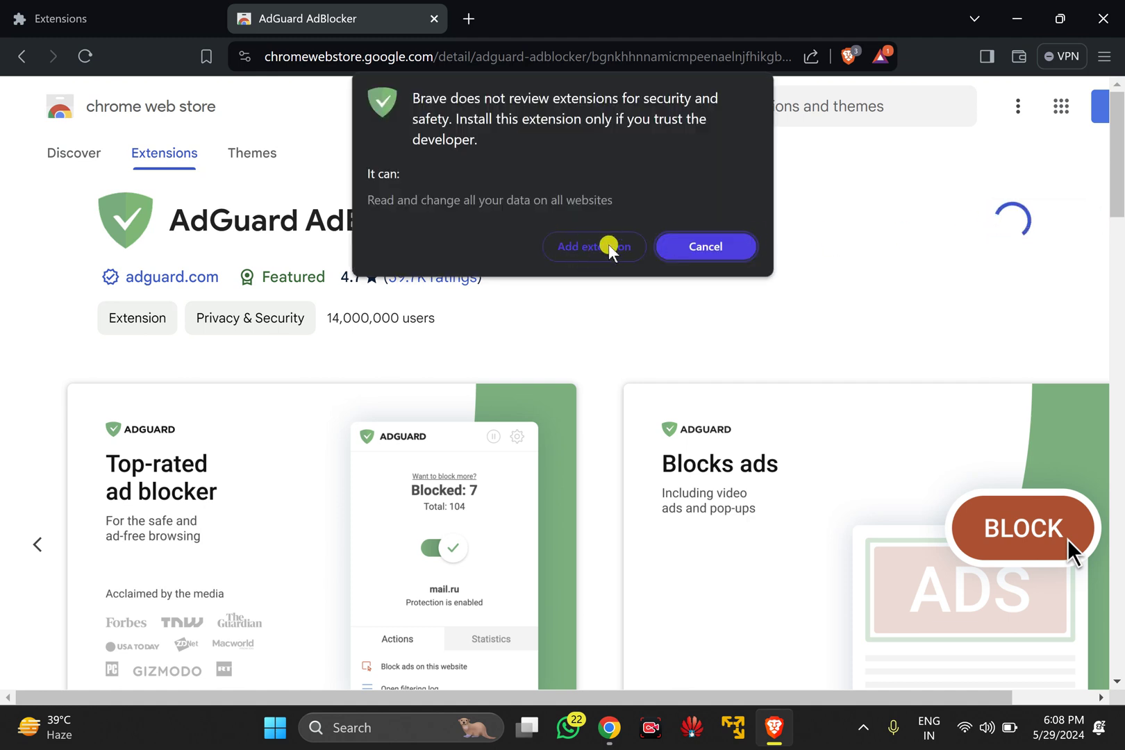
click(607, 248)
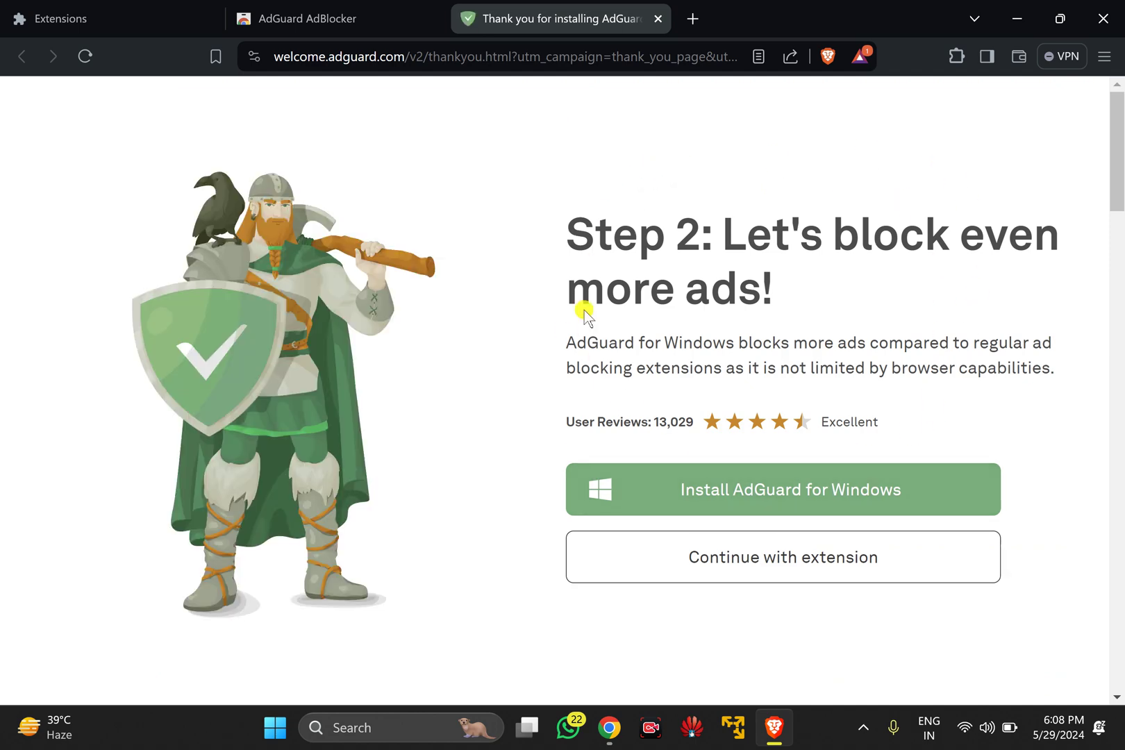
click(658, 19)
Step: Close the AdGuard store tab and load thewindows.com in a new tab
click(436, 19)
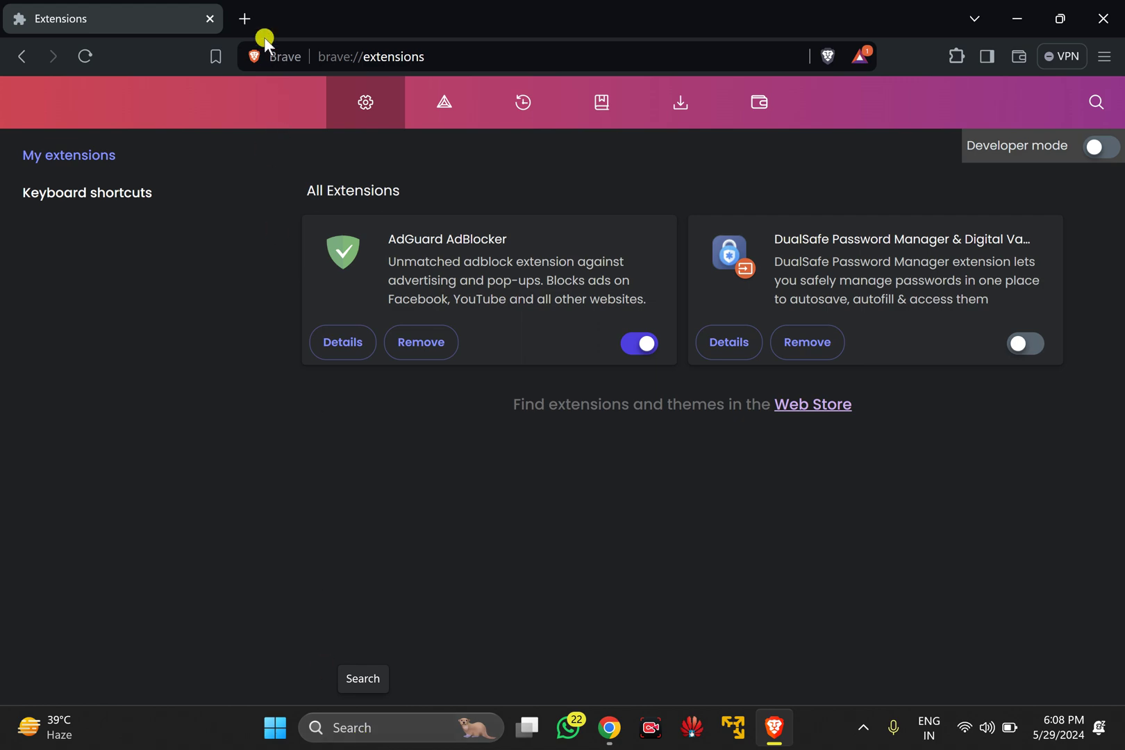
click(245, 19)
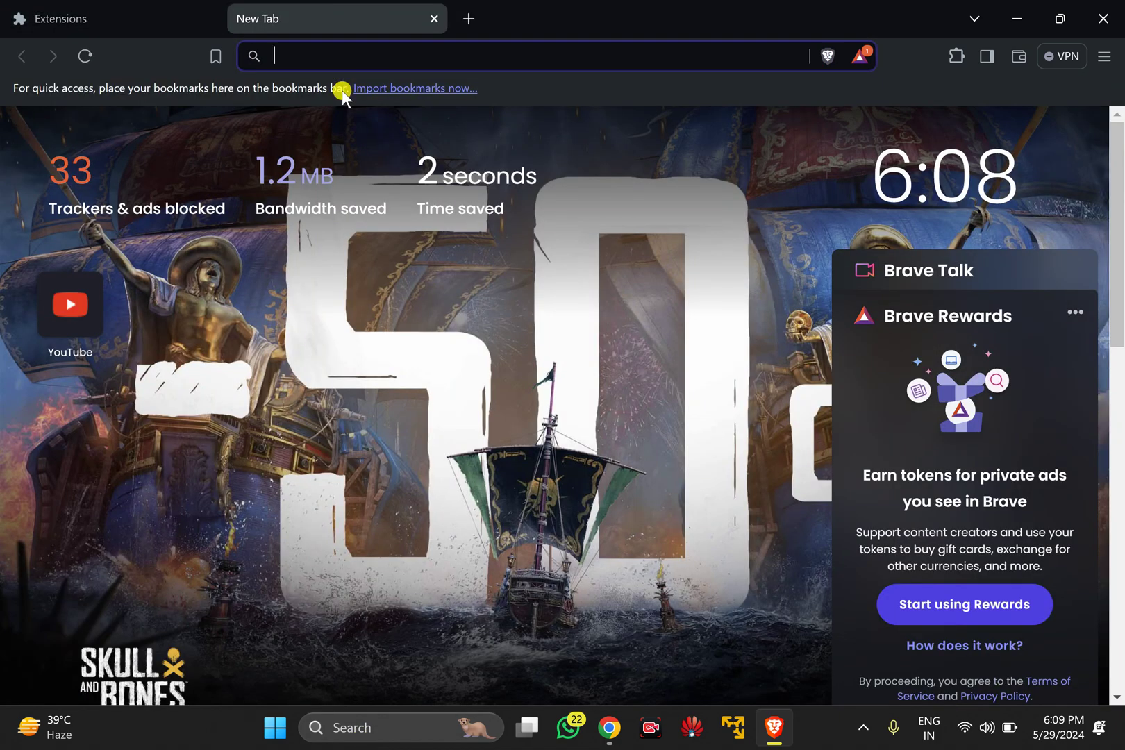
text(thewin)
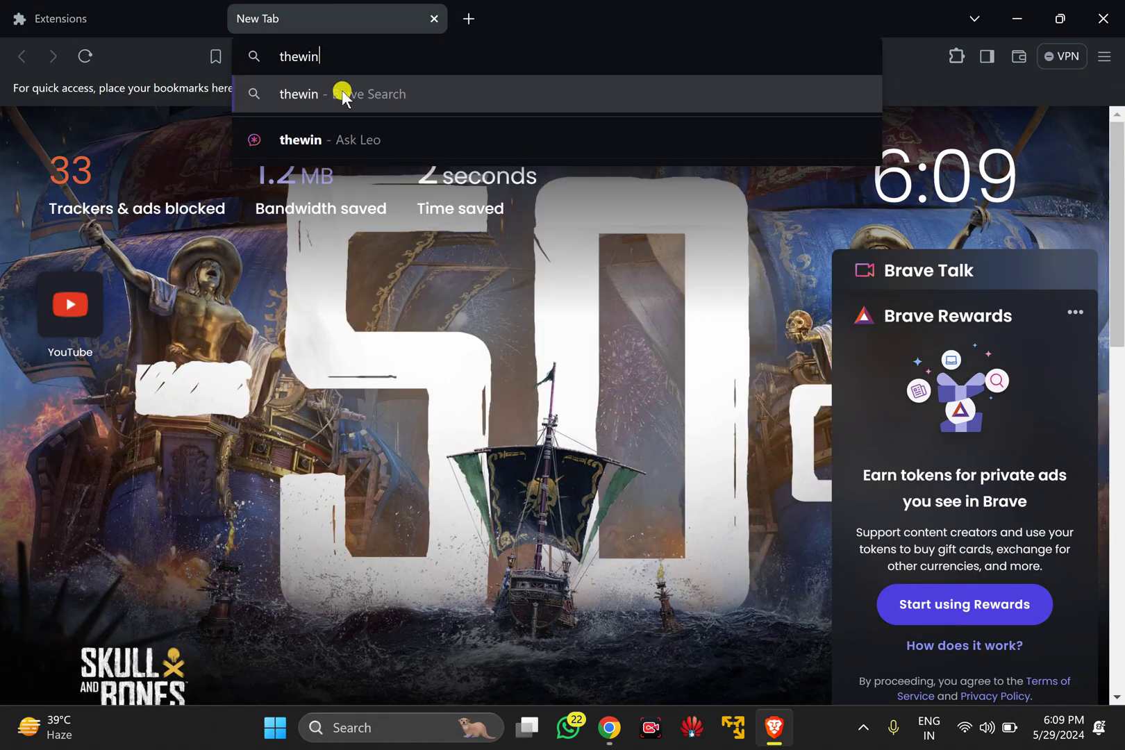
text(dows)
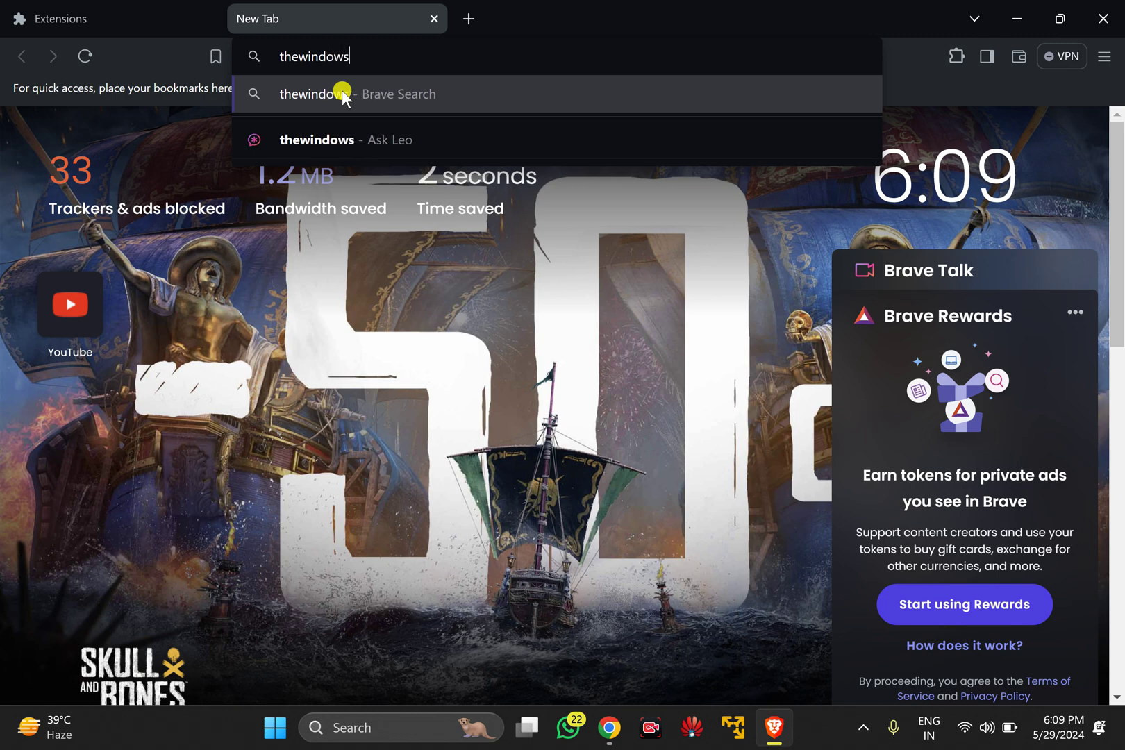
text(.)
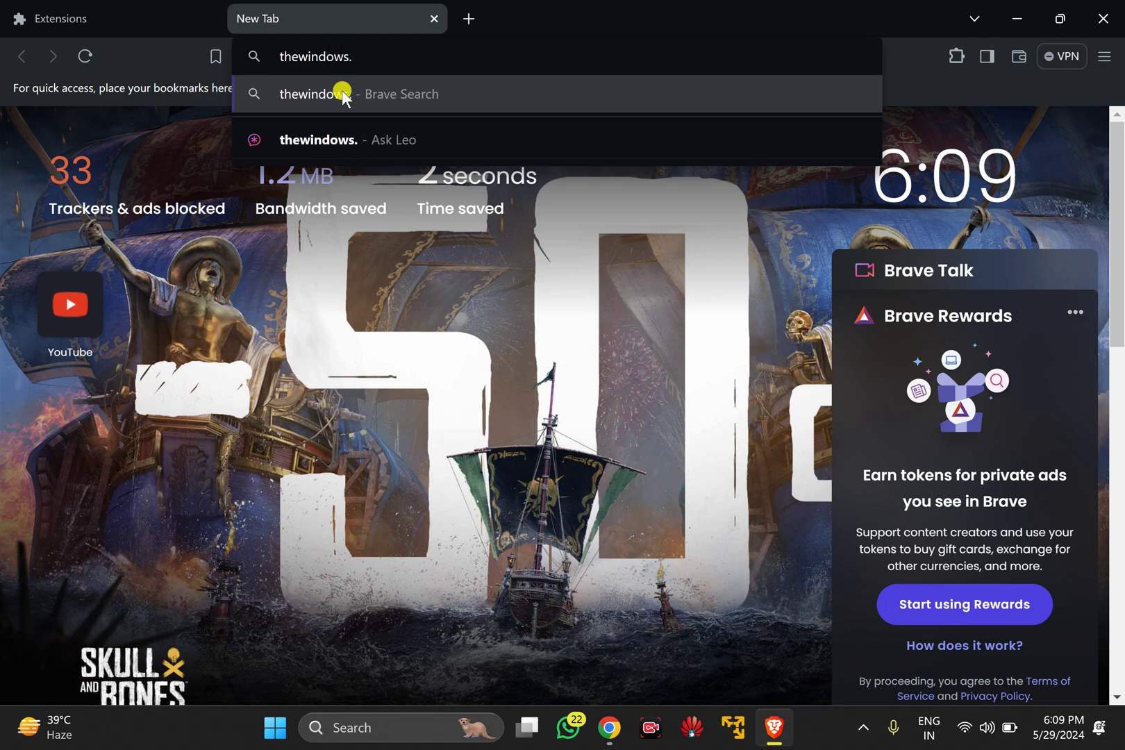
text(com)
key(Return)
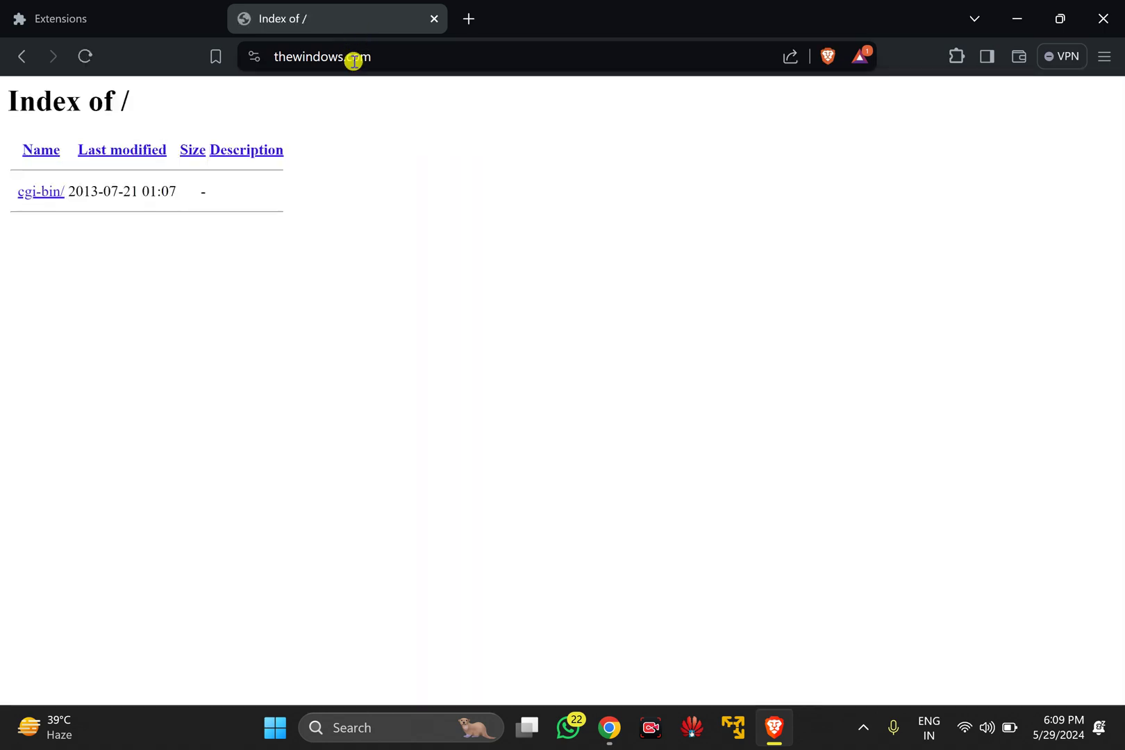
click(353, 61)
Step: Load gearupwindows.com and scroll through its giveaway posts, which show no ads
text(g)
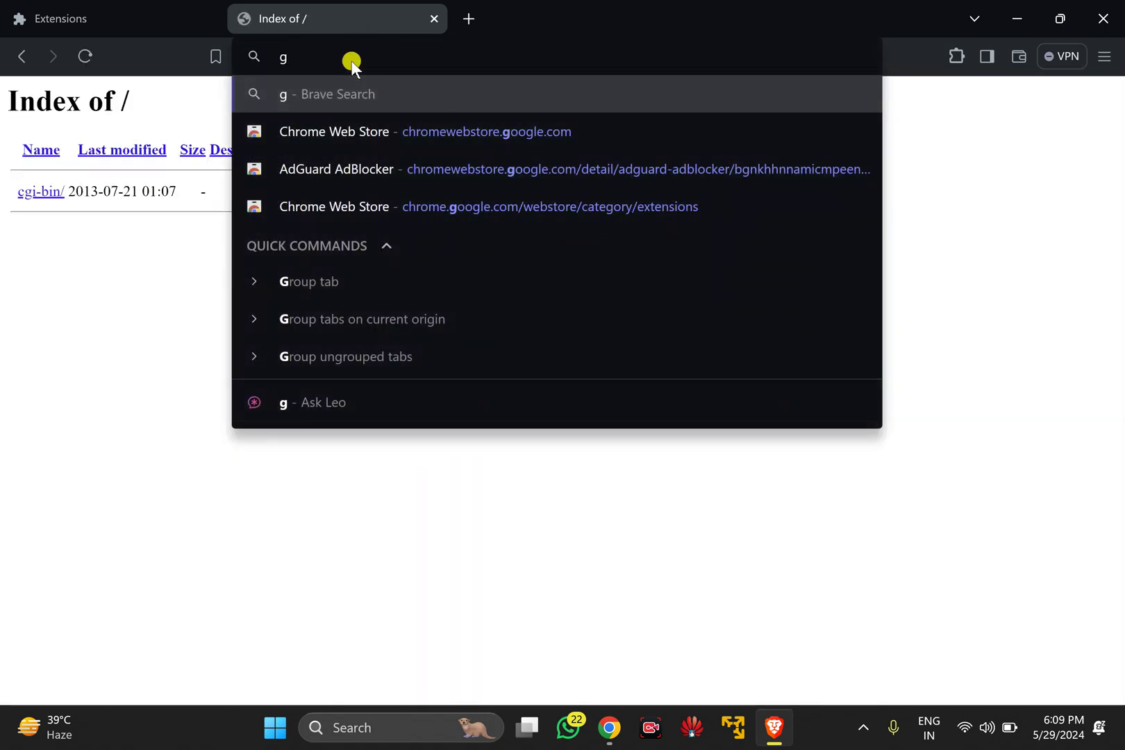
text(earu)
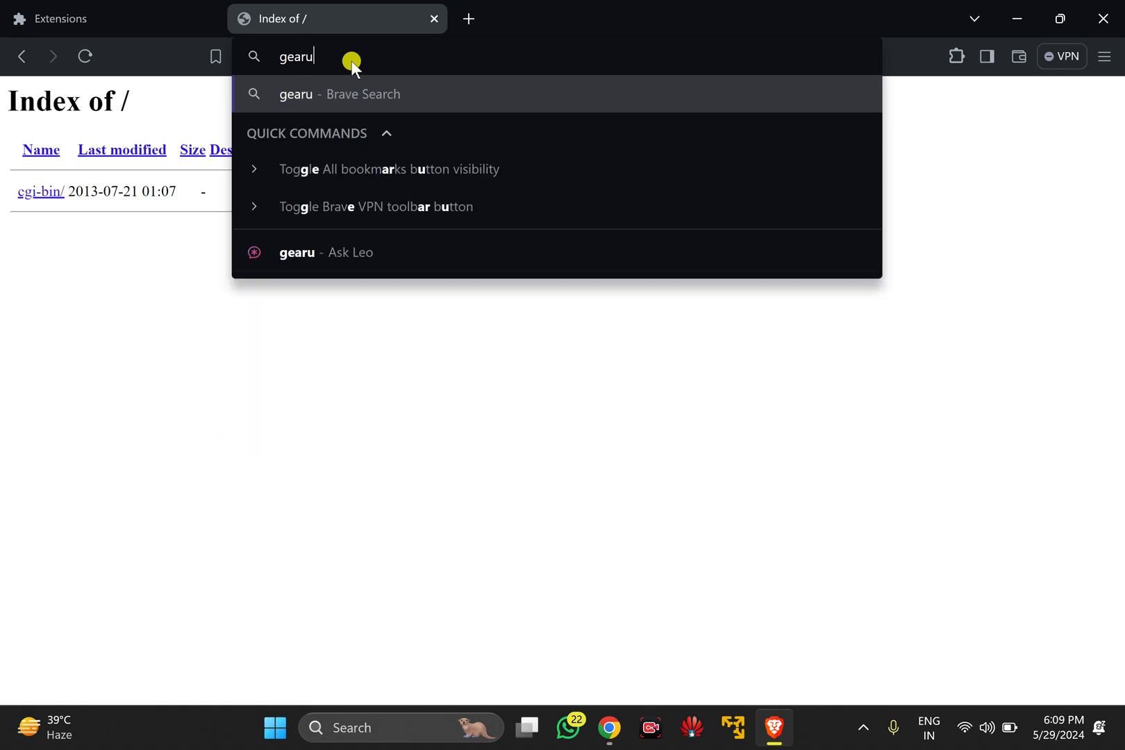
text(pwind)
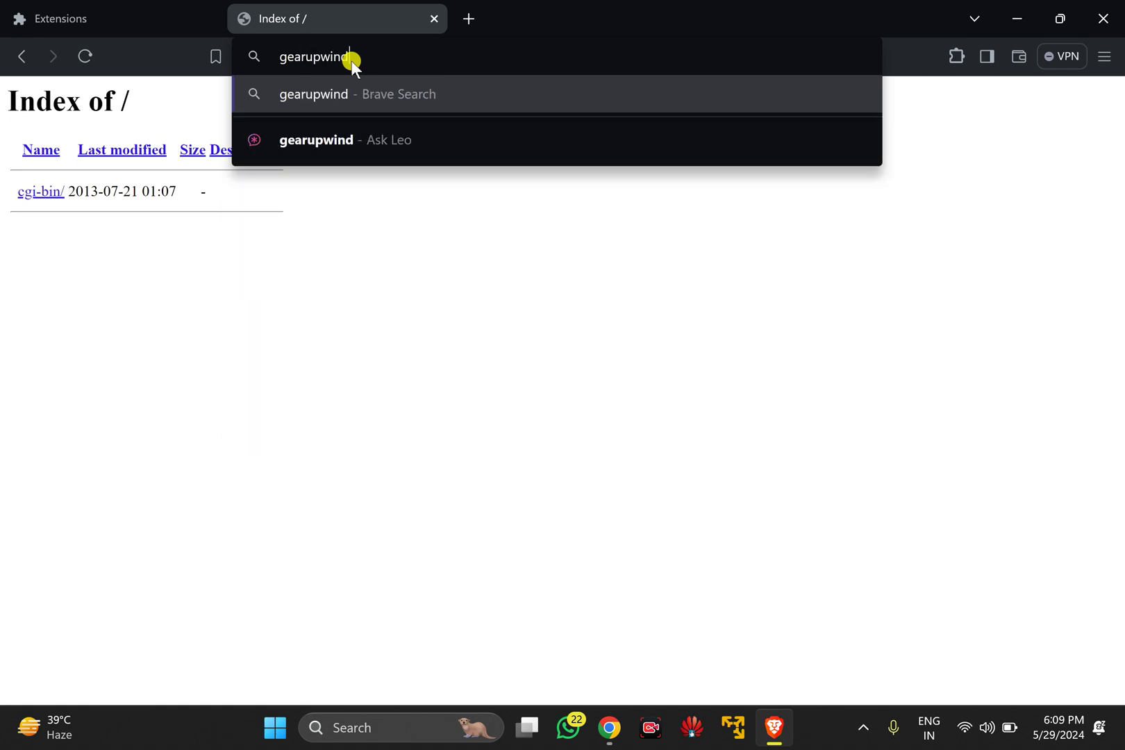
text(ows.com)
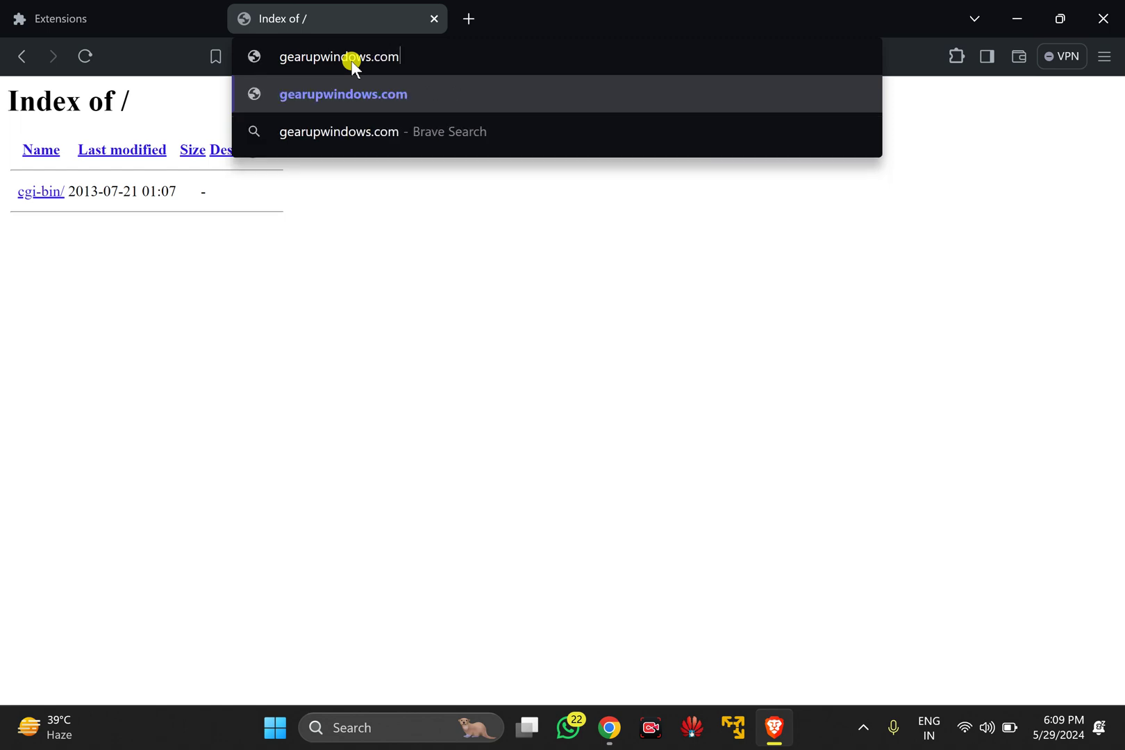
key(Return)
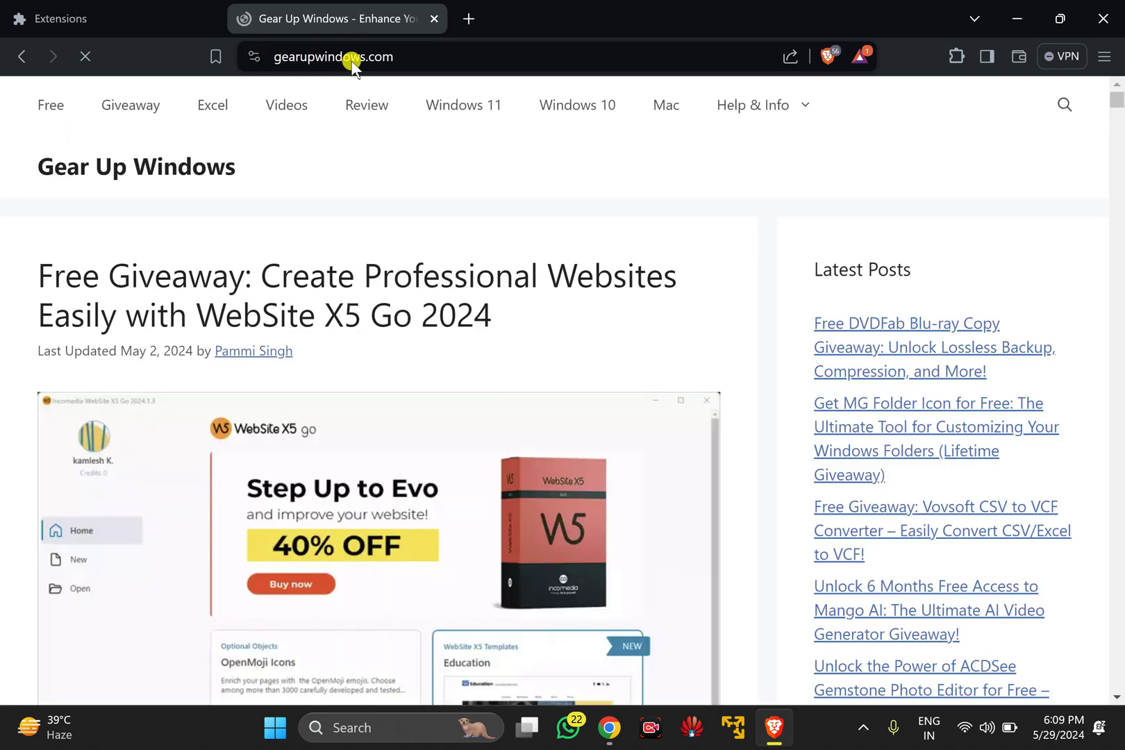
scroll(4, 380, down, 20)
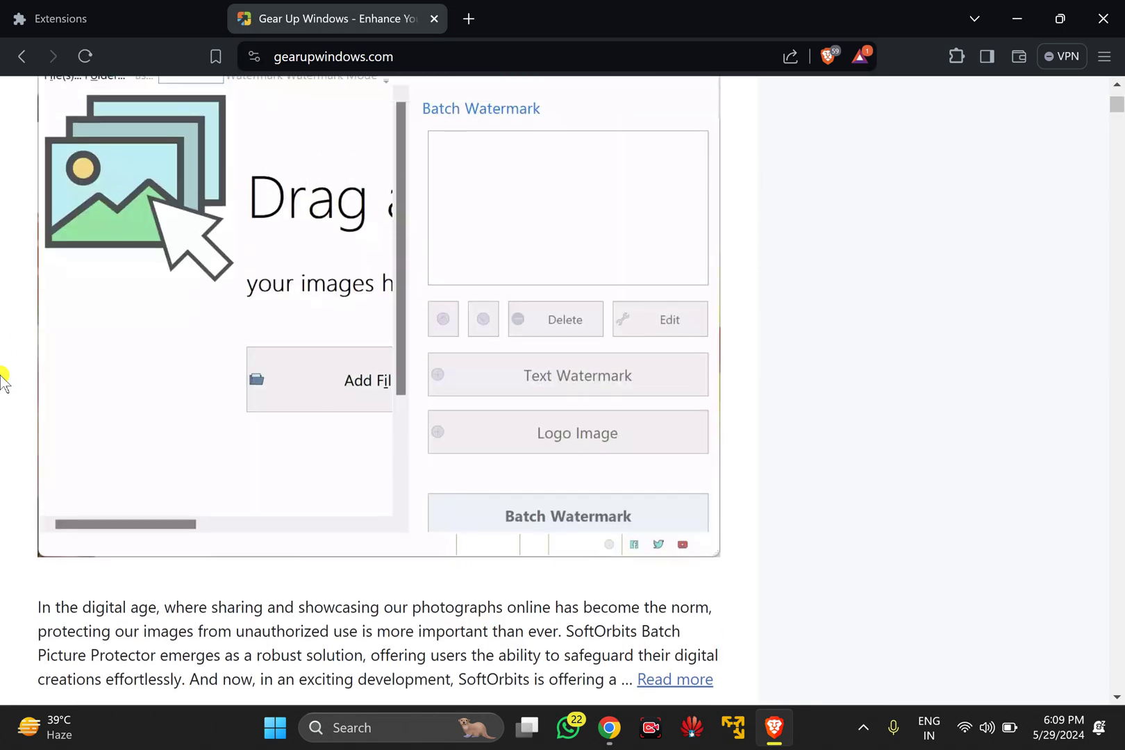
scroll(3, 382, down, 20)
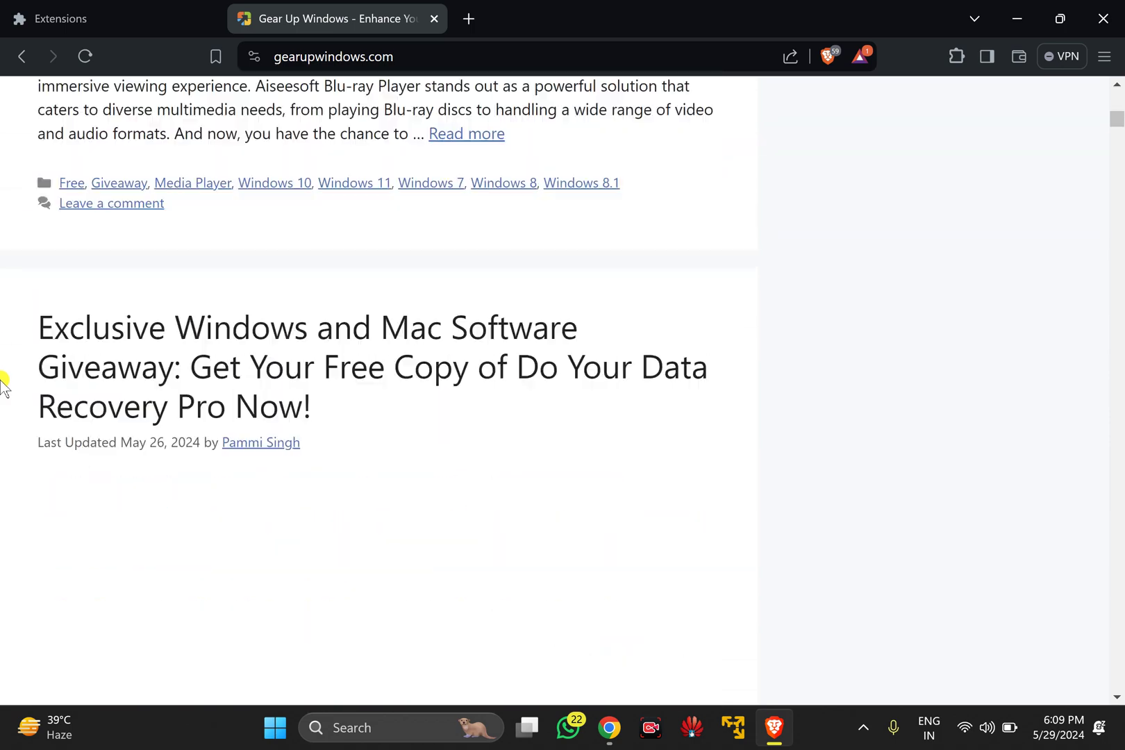
scroll(4, 383, down, 20)
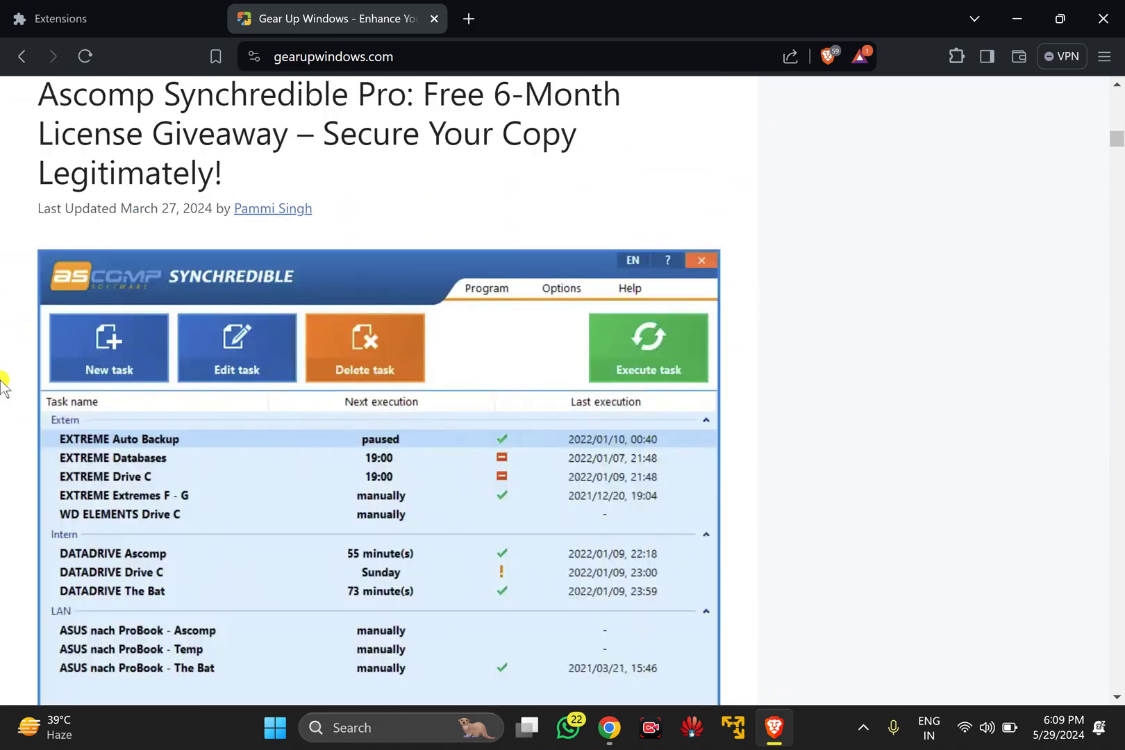
scroll(4, 382, up, 15)
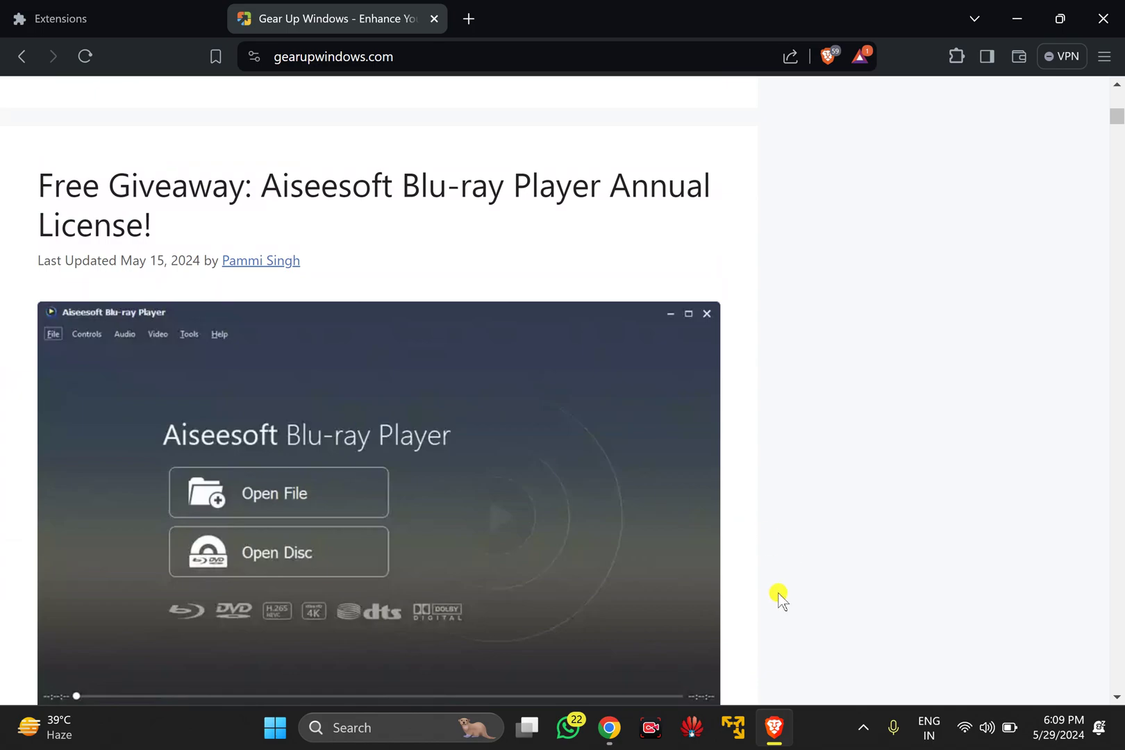